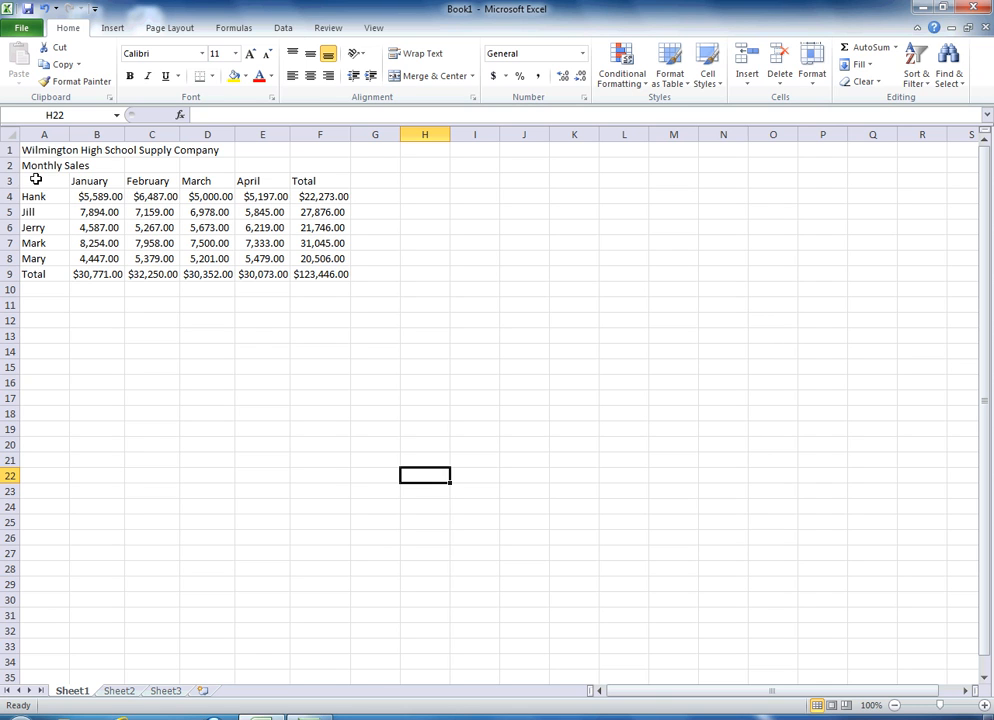
Step: Insert a Clustered Cylinder chart from the monthly sales data in A3:E8, leaving out the totals
drag(35, 179, 275, 252)
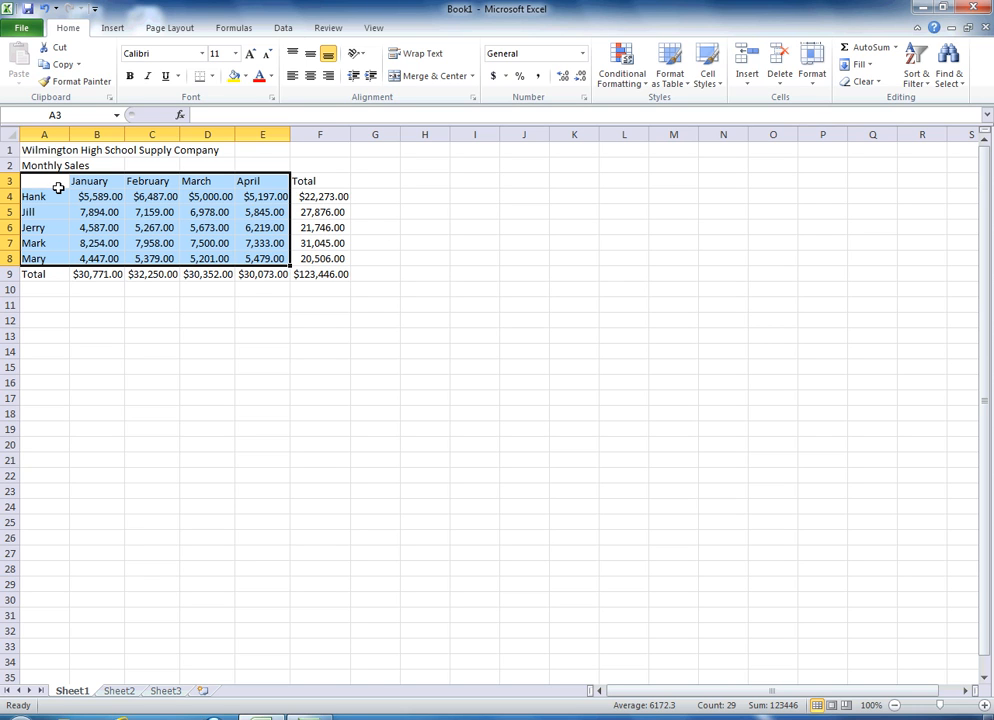
click(111, 28)
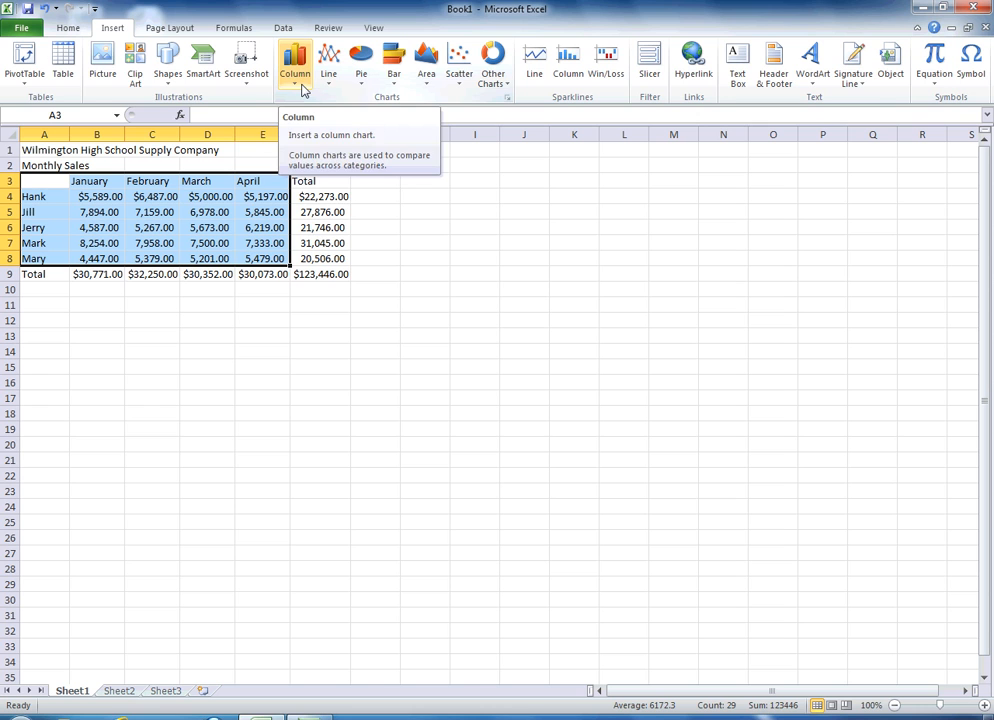
click(303, 90)
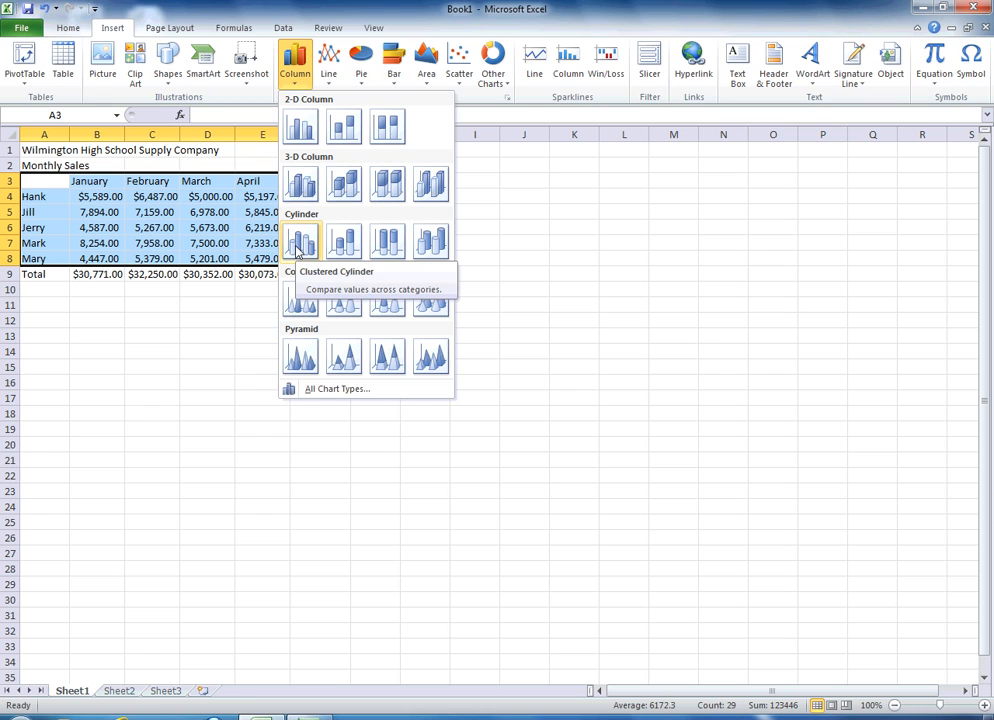
click(297, 248)
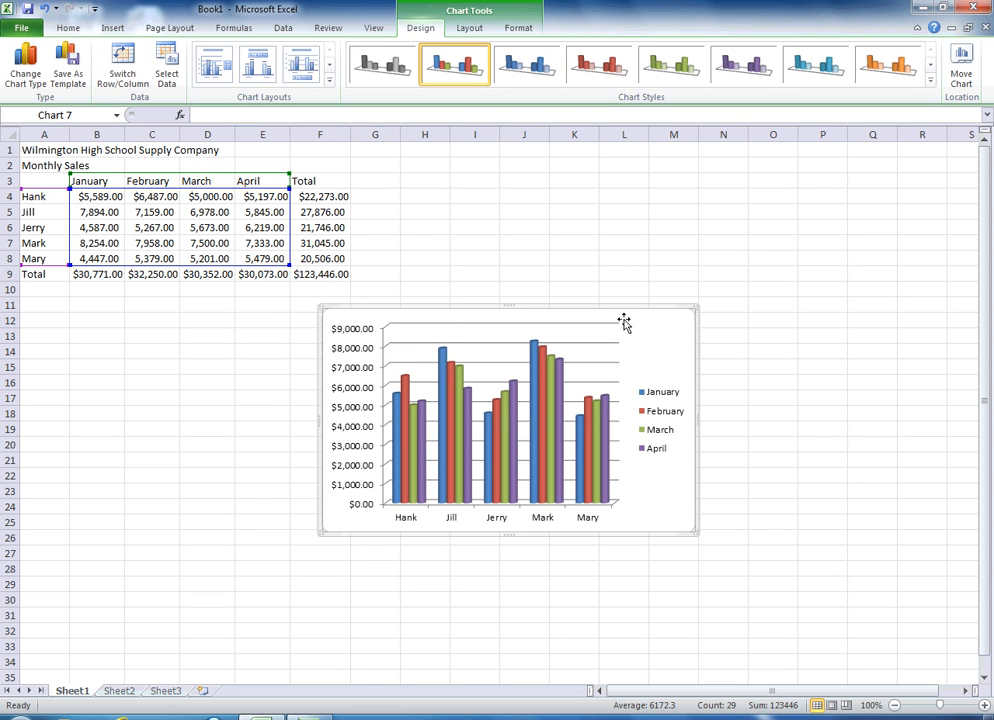
Step: Resize the cylinder chart and position it below the sales table, covering about rows 11 to 25
drag(608, 344, 342, 317)
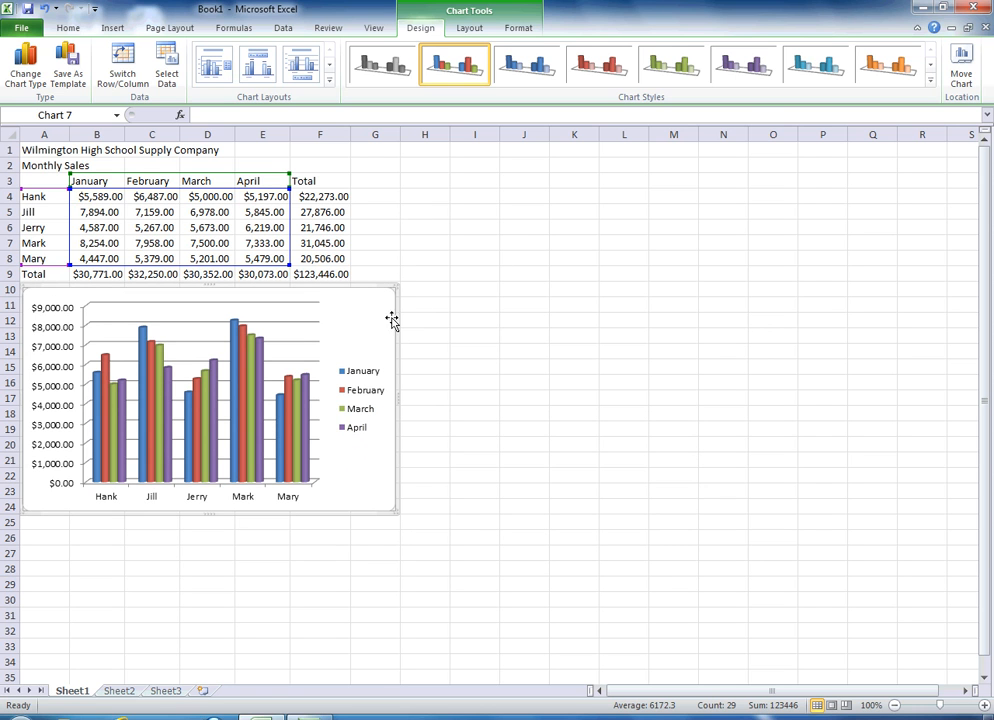
drag(368, 305, 726, 207)
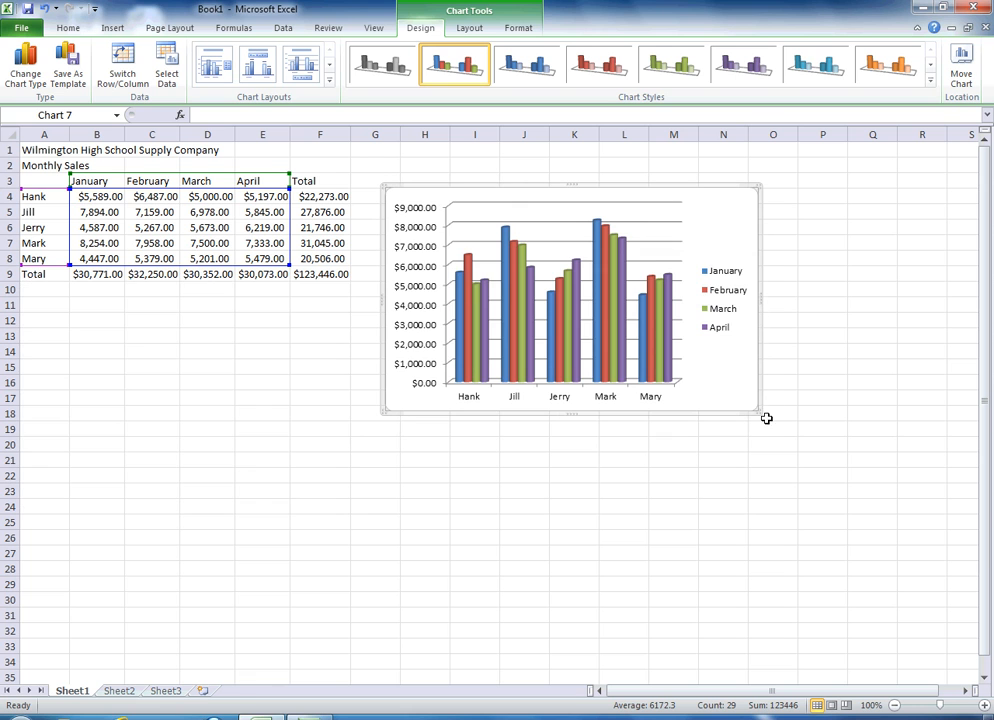
drag(757, 409, 590, 300)
drag(518, 288, 426, 522)
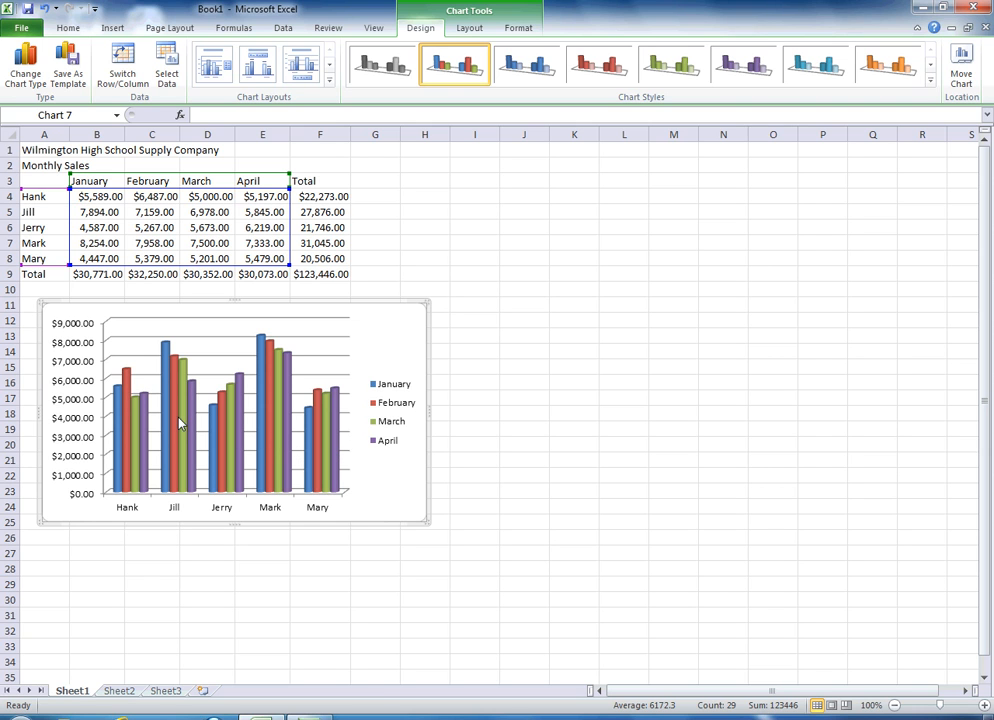
Step: Recolor the April series of the cylinder chart with the darkest tan theme fill and deselect the chart
click(240, 441)
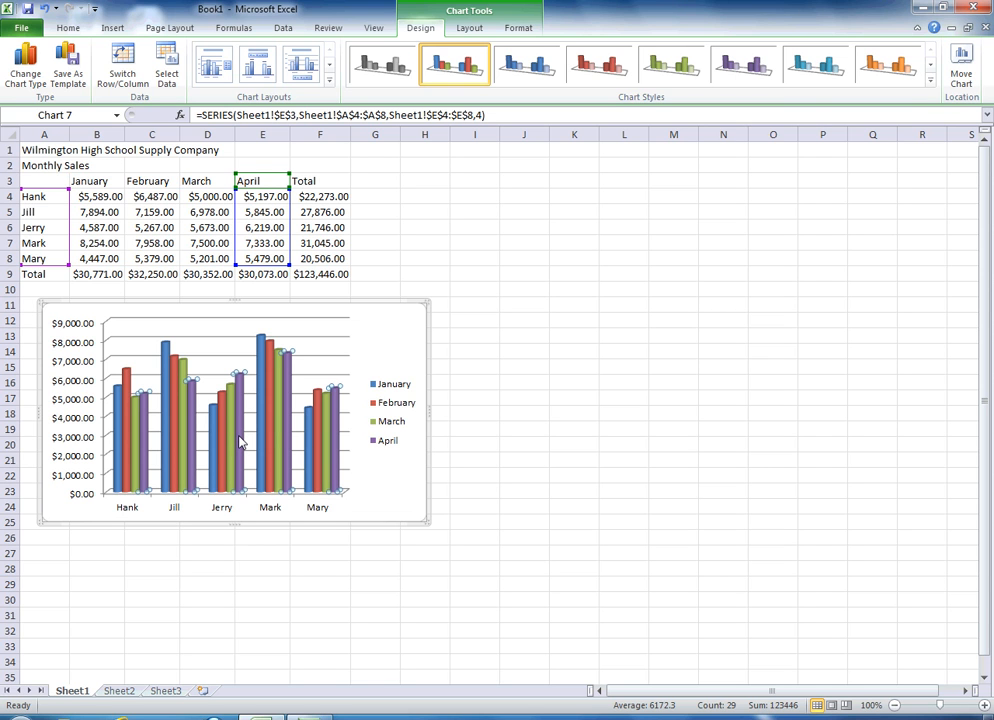
right_click(240, 441)
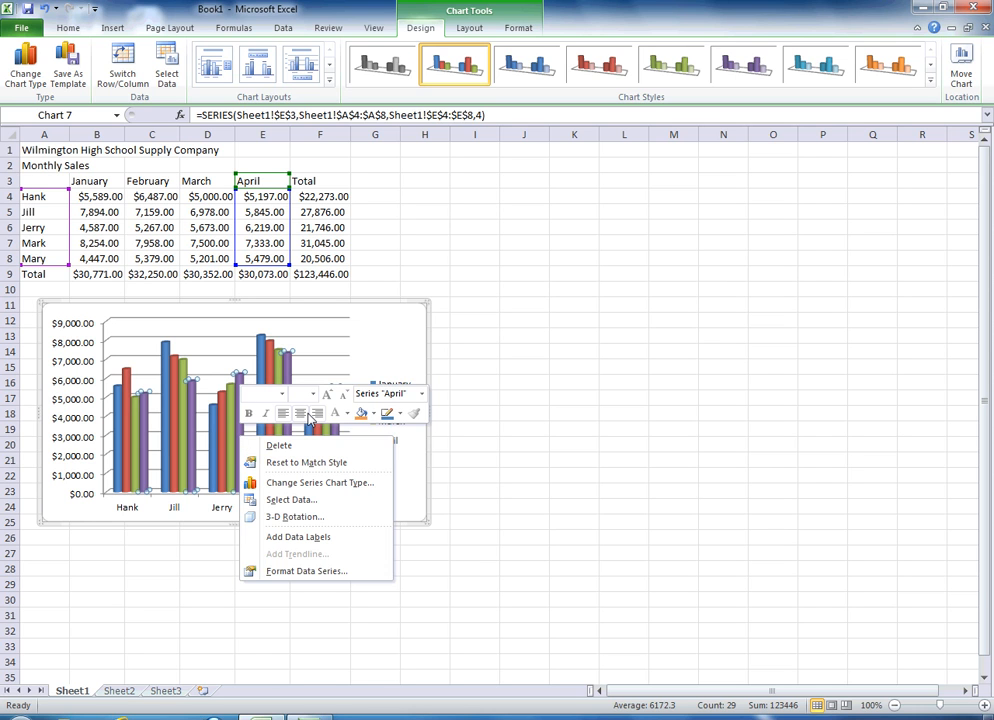
click(372, 418)
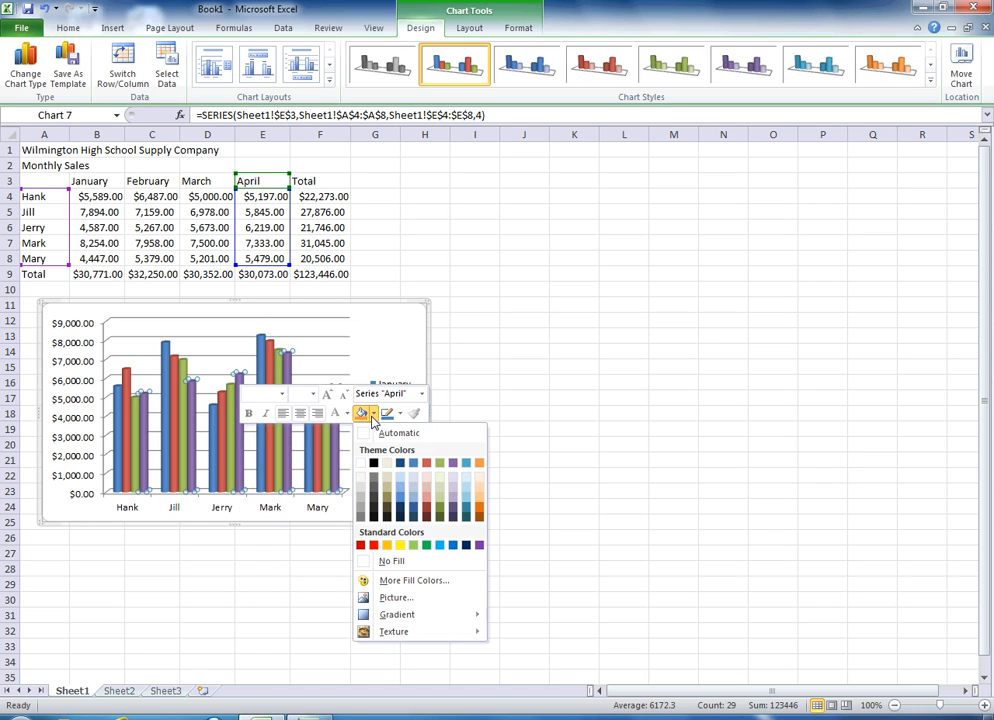
click(388, 517)
click(535, 536)
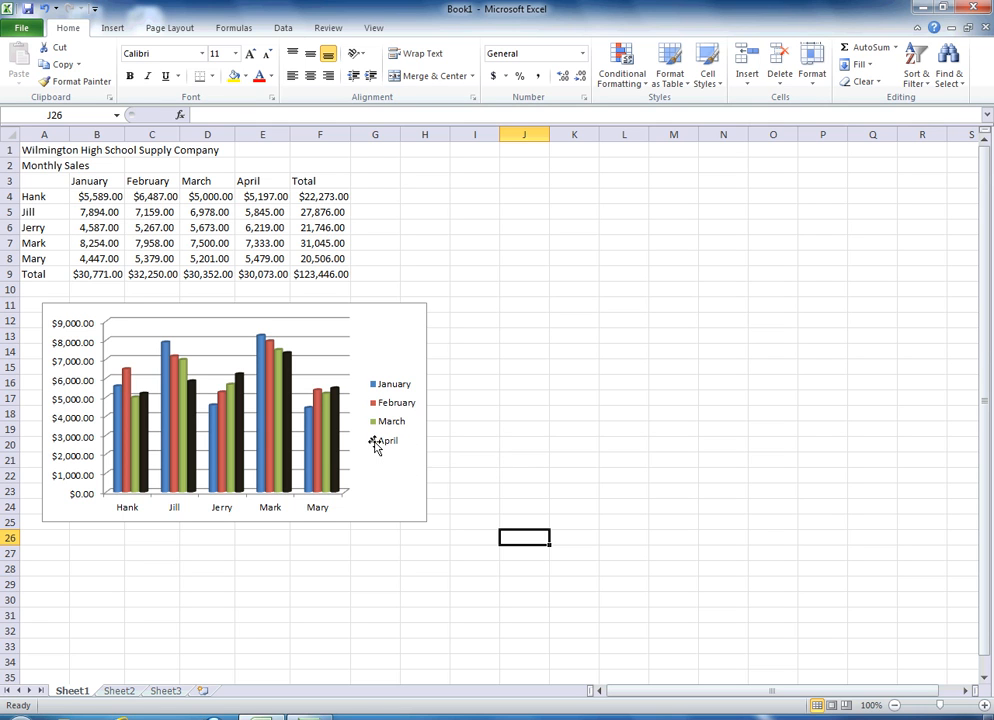
Step: Delete the cylinder chart with the recolored April series from the worksheet
mouse_move(336, 455)
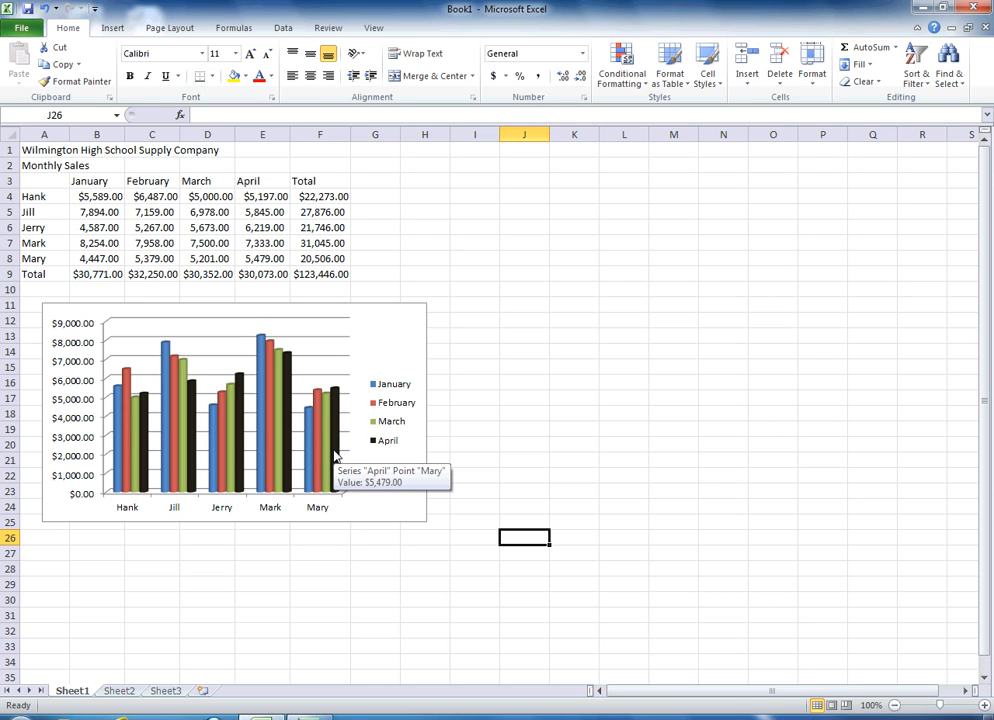
click(396, 353)
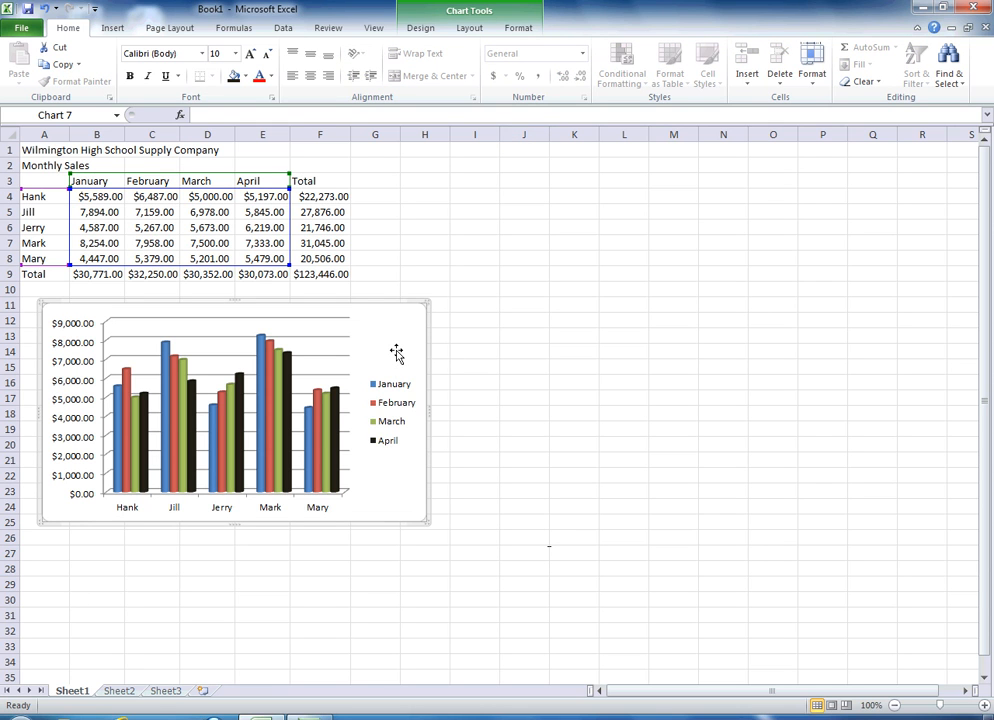
key(Delete)
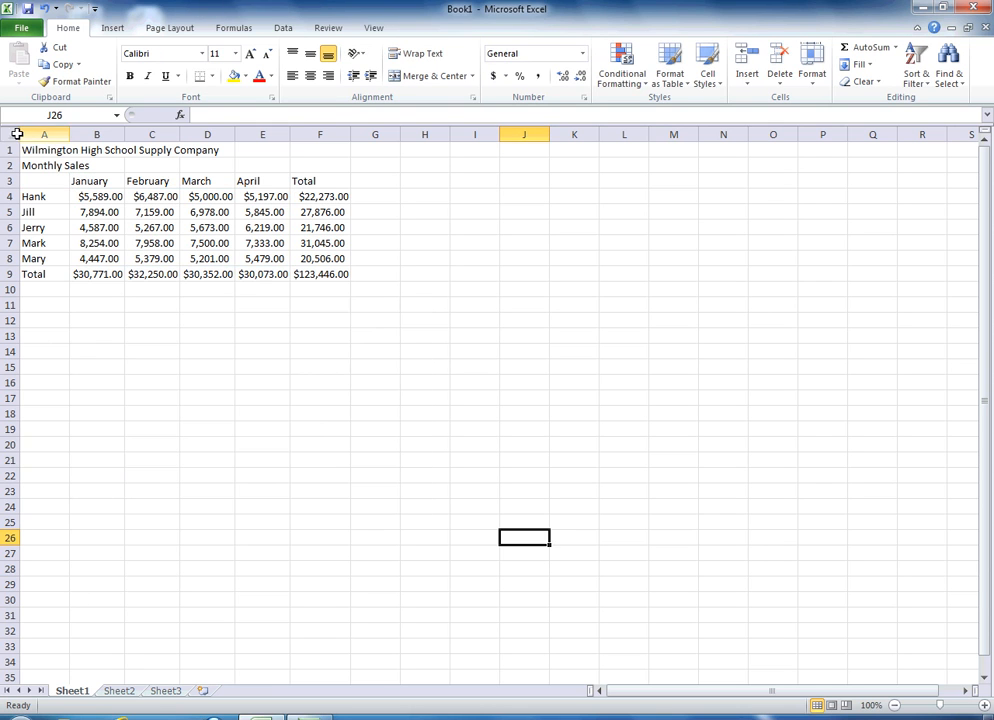
Step: Insert a Clustered Cylinder chart from A3:F8, including the Total column
drag(40, 180, 313, 254)
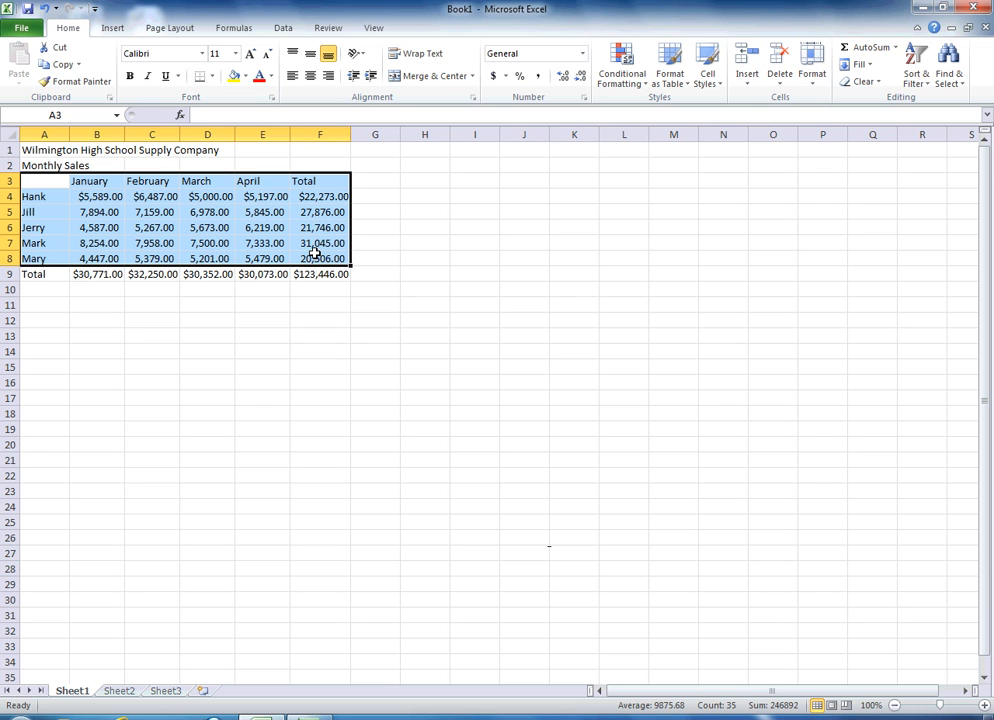
click(110, 30)
click(294, 76)
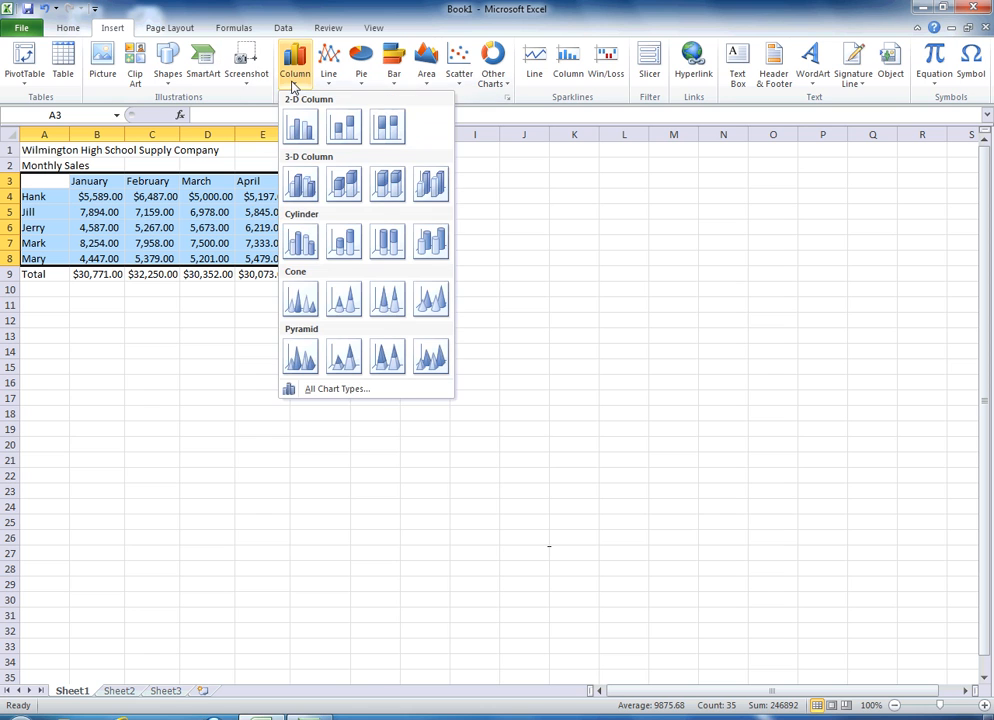
click(304, 238)
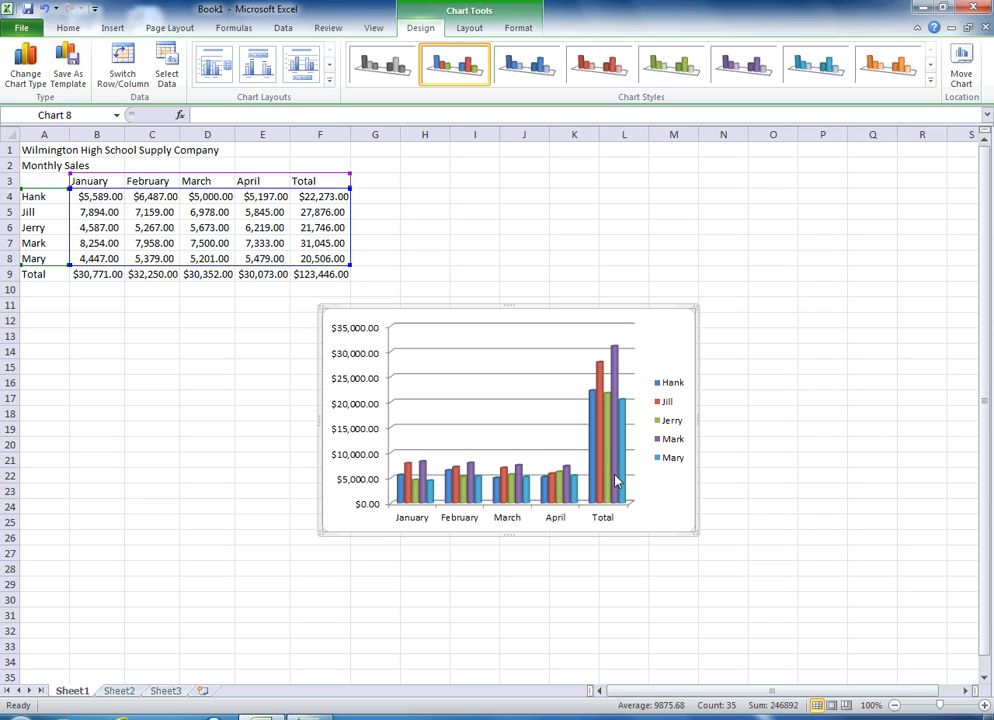
Step: Delete the cylinder chart that includes the Total column and deselect the data range
mouse_move(621, 483)
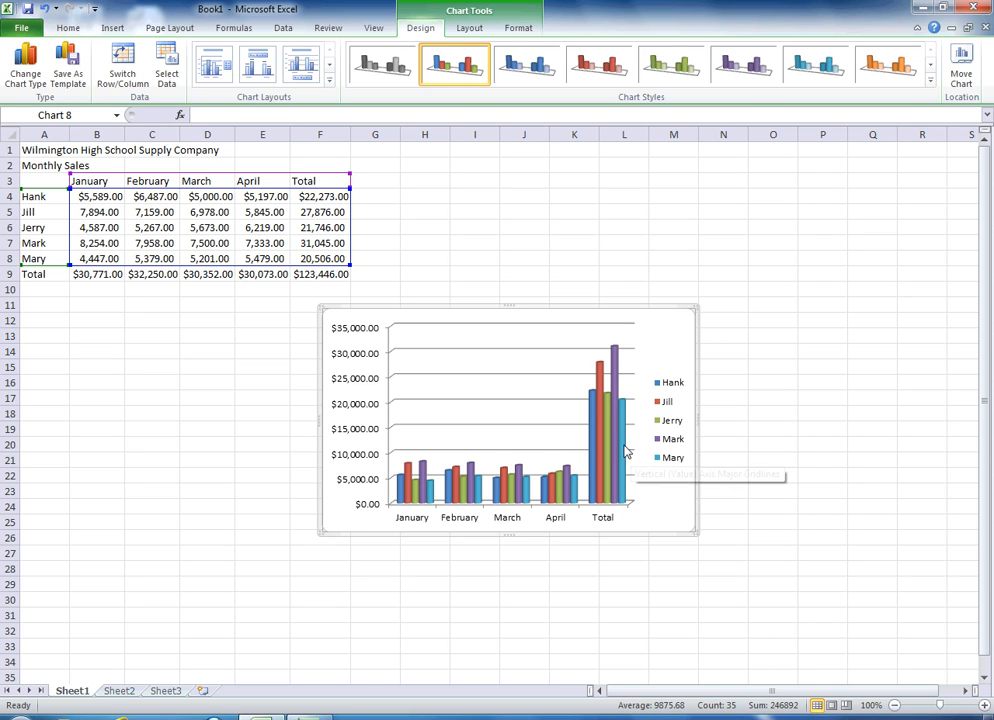
mouse_move(620, 452)
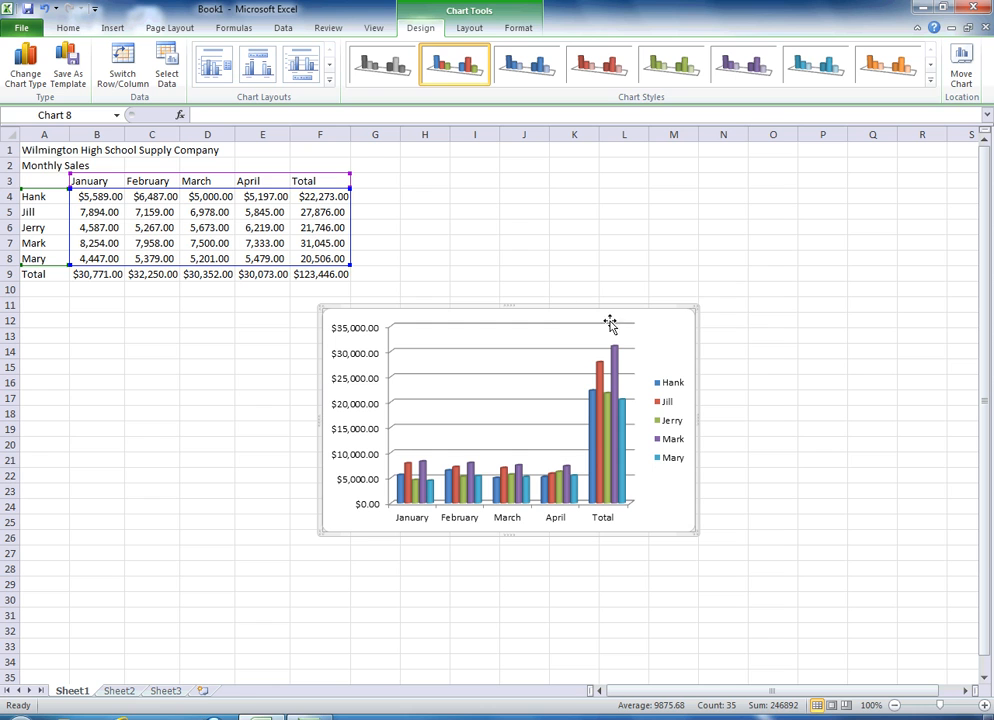
key(Delete)
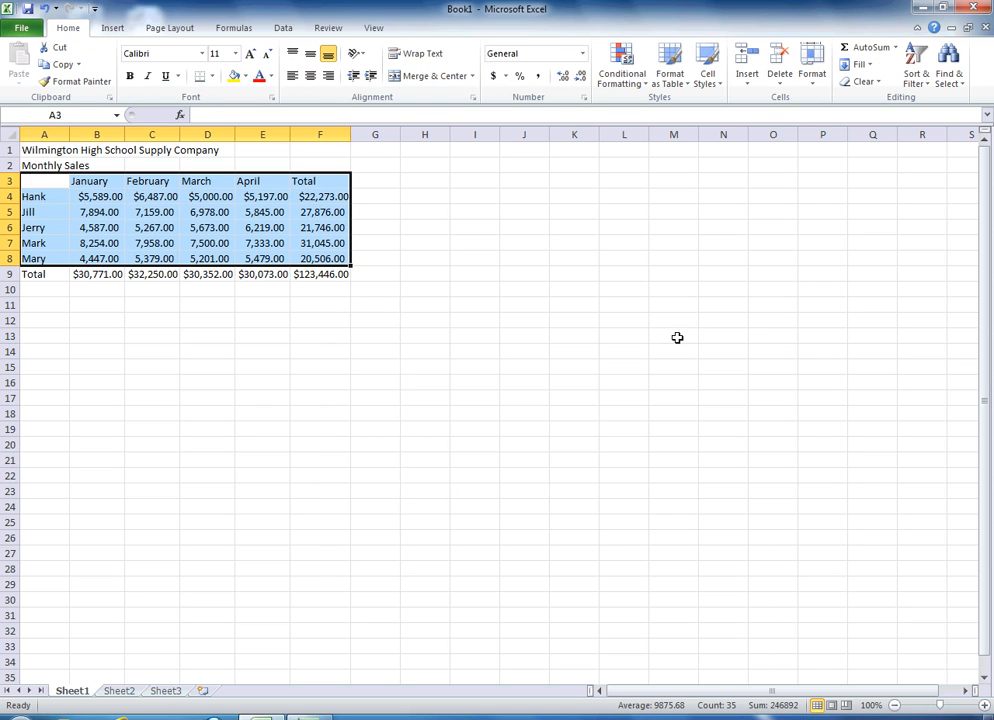
click(576, 380)
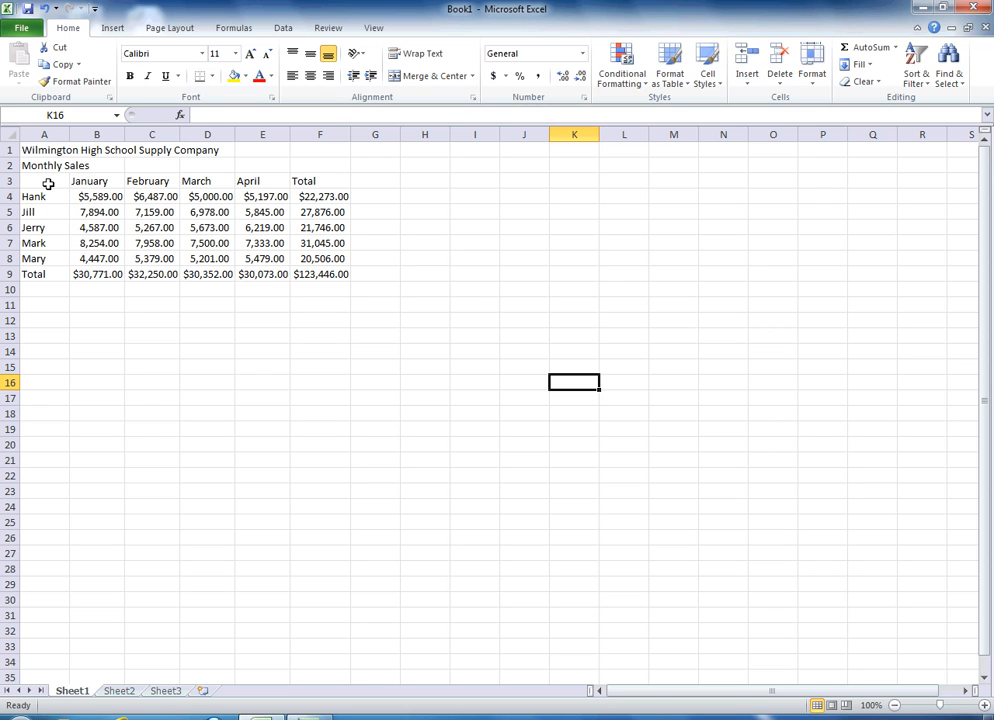
Step: Try a Clustered Cylinder chart from B3:E8 without the name column, and delete that chart
drag(93, 181, 251, 253)
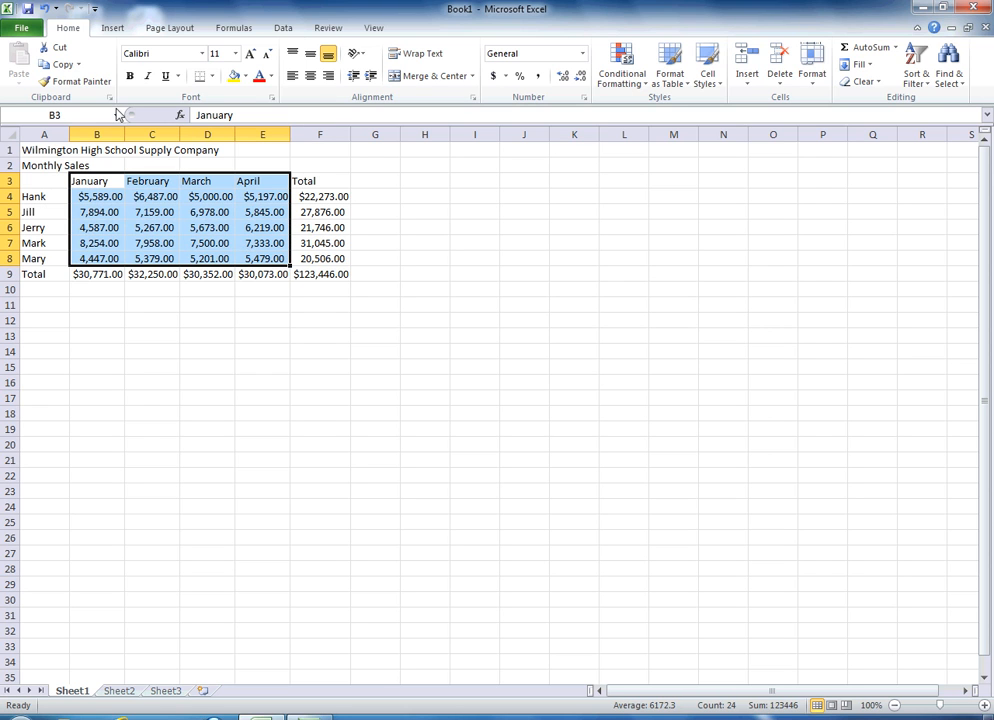
click(112, 28)
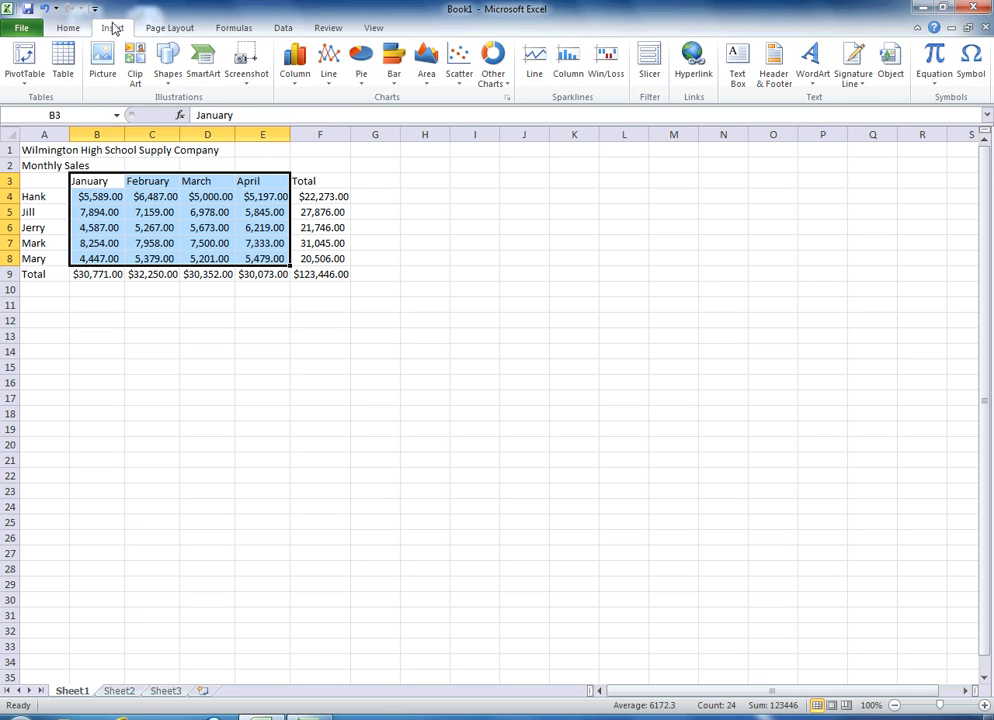
click(290, 70)
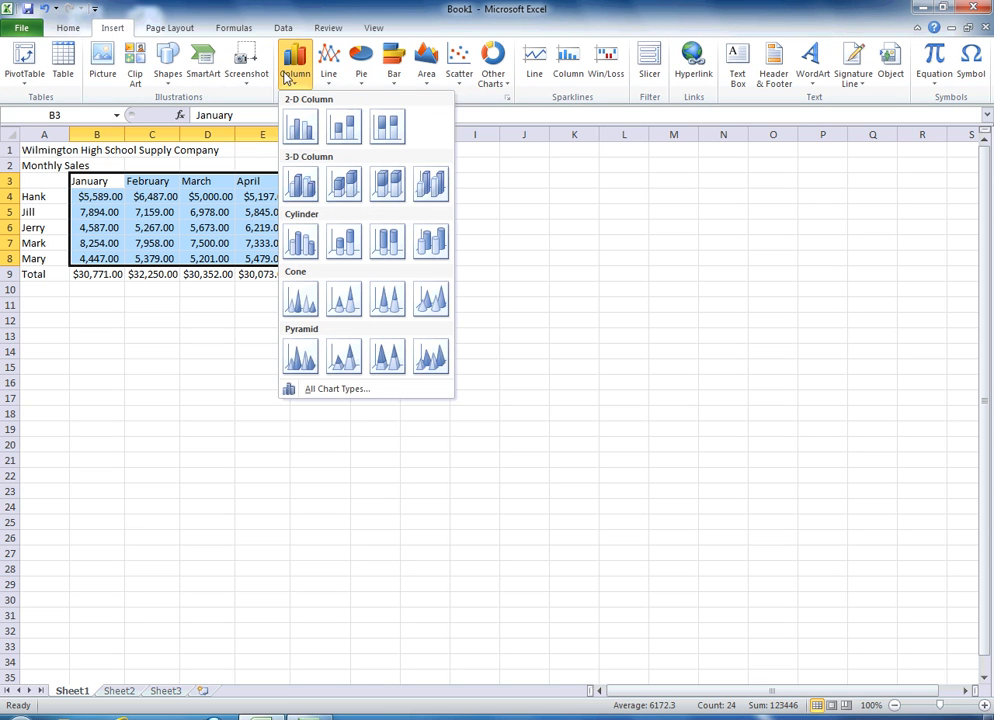
click(301, 241)
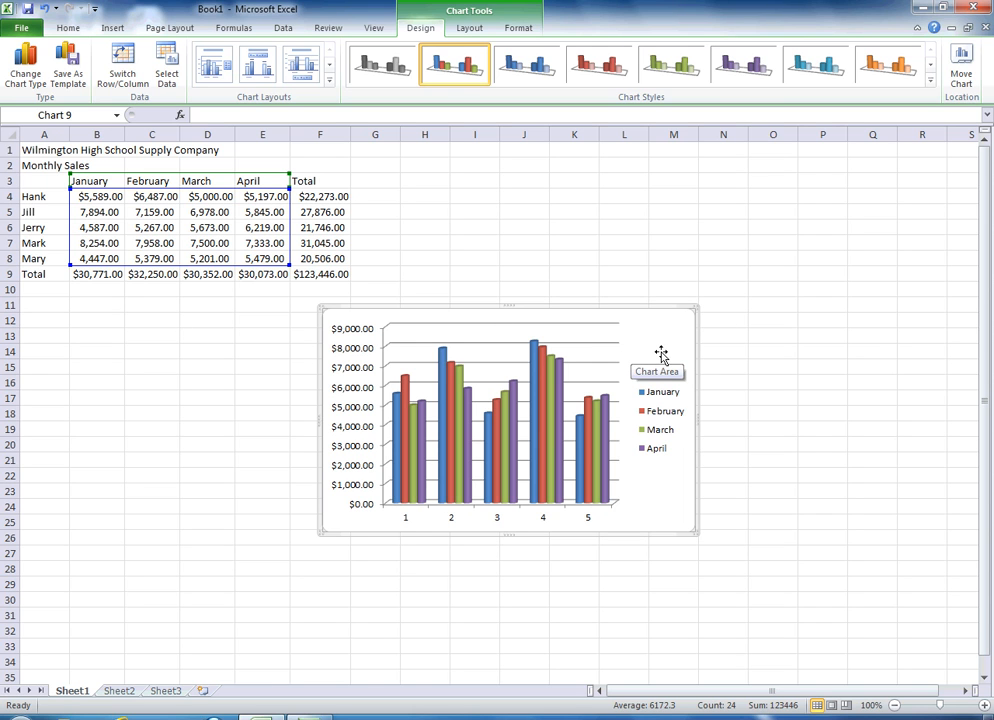
key(Delete)
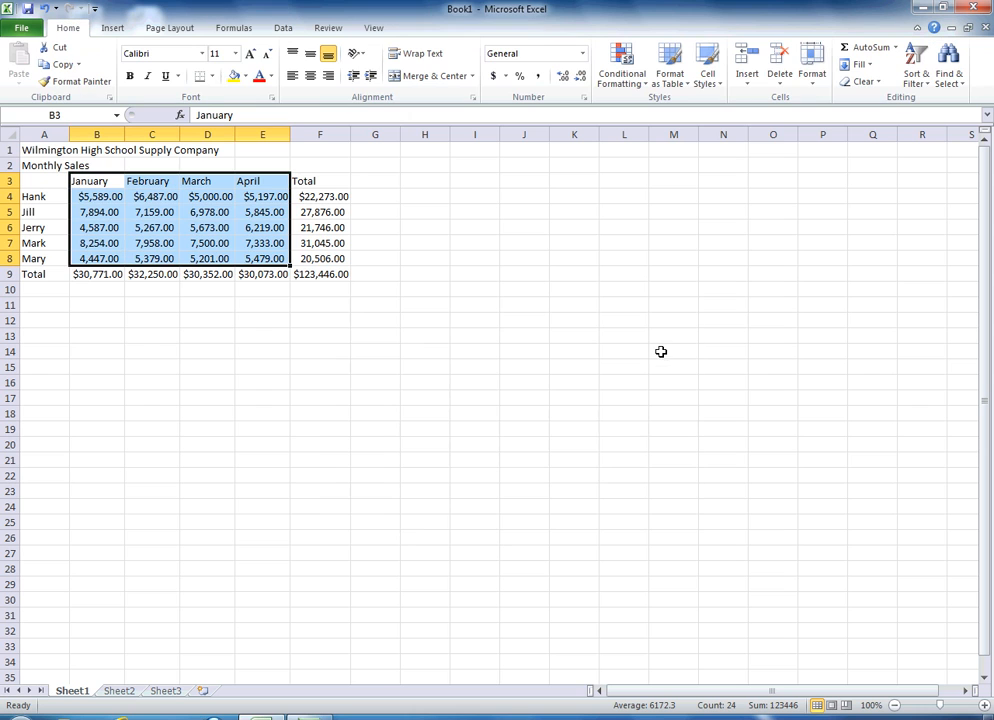
click(49, 181)
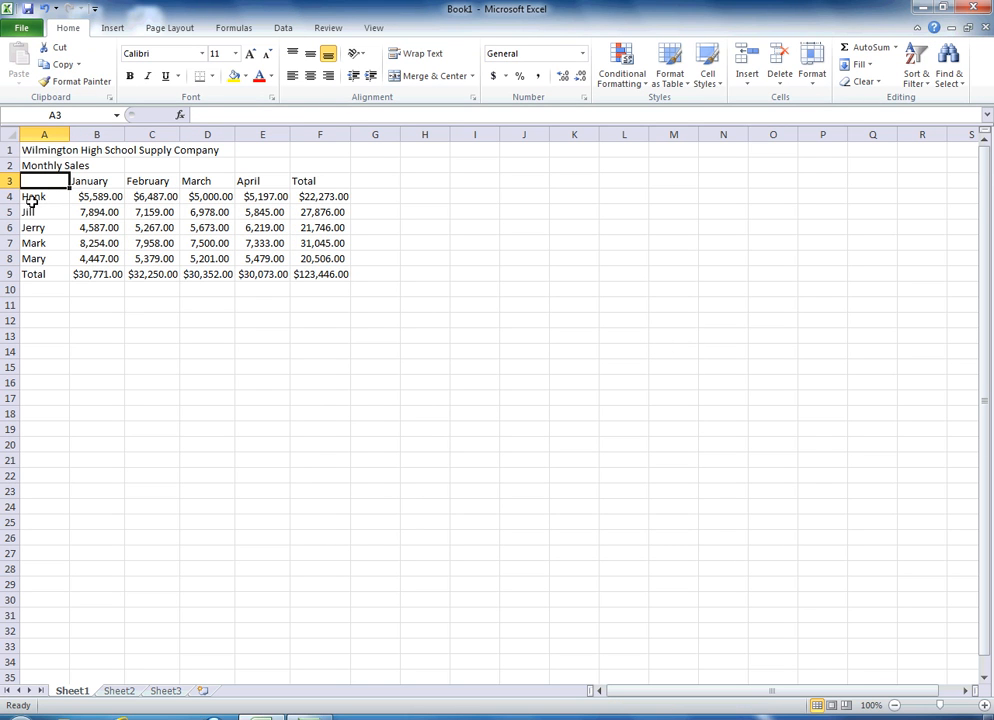
Step: Insert a 3-D pie chart from the names in A4:A8 and totals in F4:F8, and position it below the sales table
drag(35, 197, 43, 258)
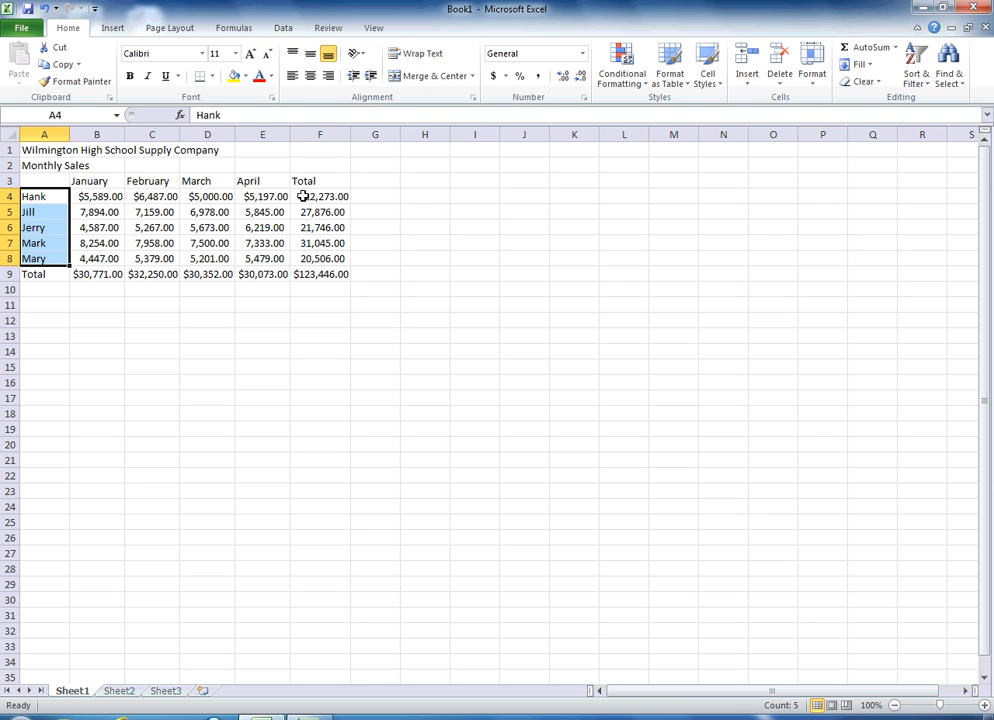
drag(306, 197, 308, 257)
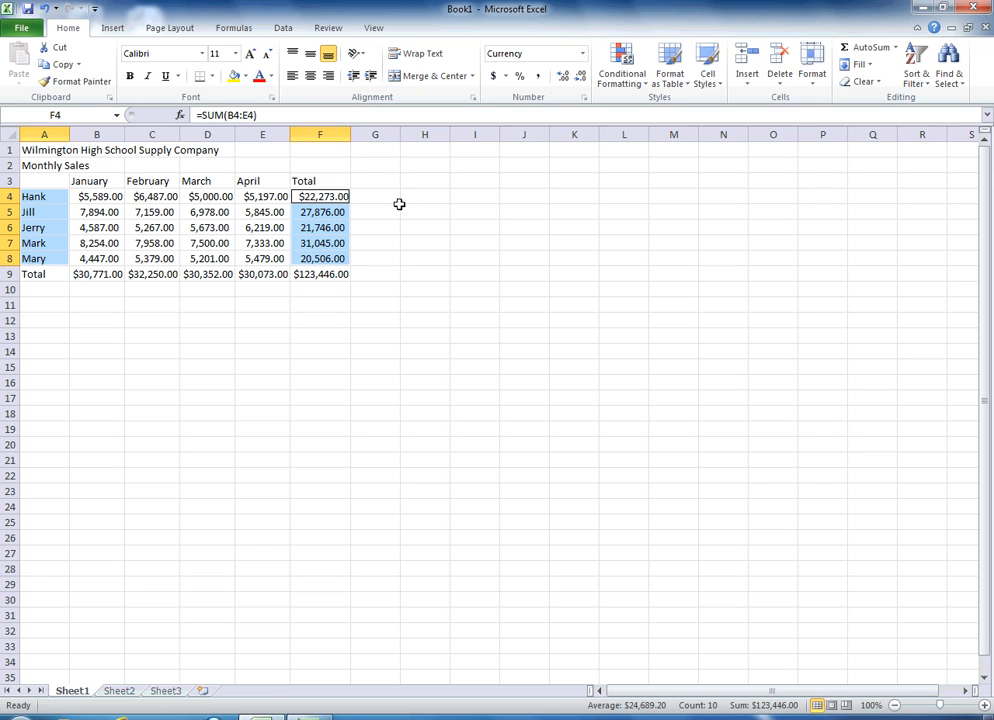
click(108, 28)
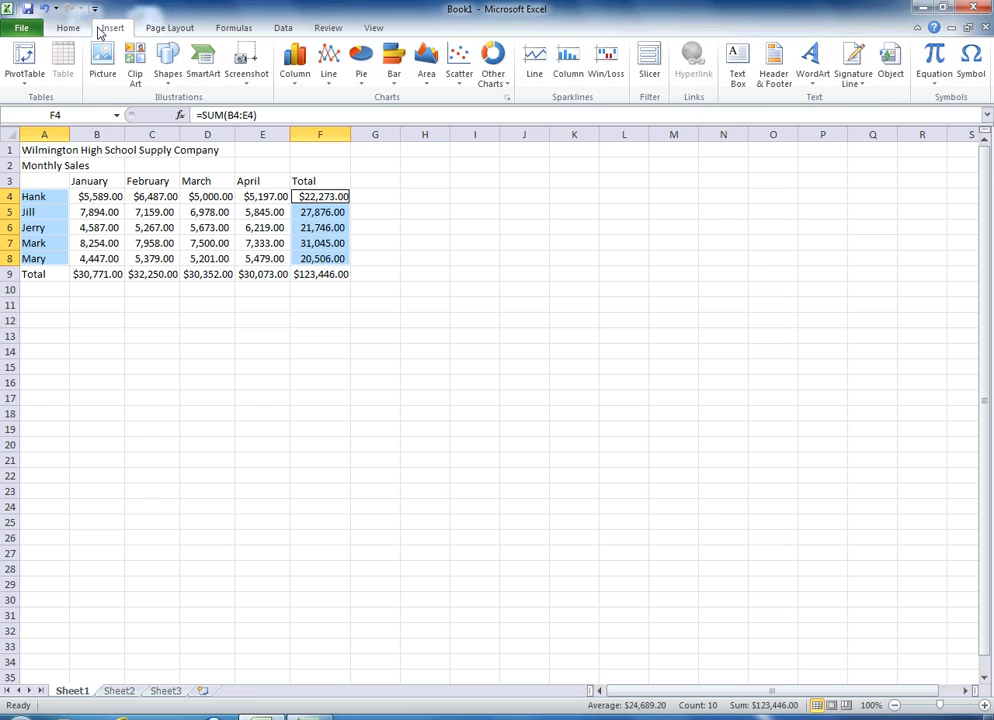
click(361, 86)
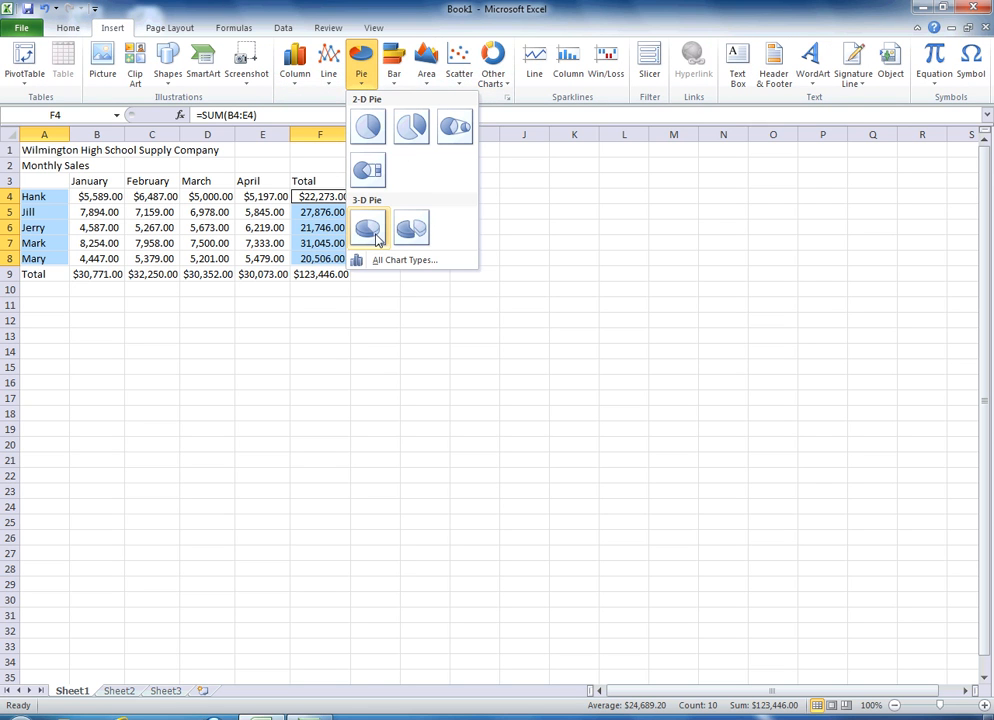
click(368, 230)
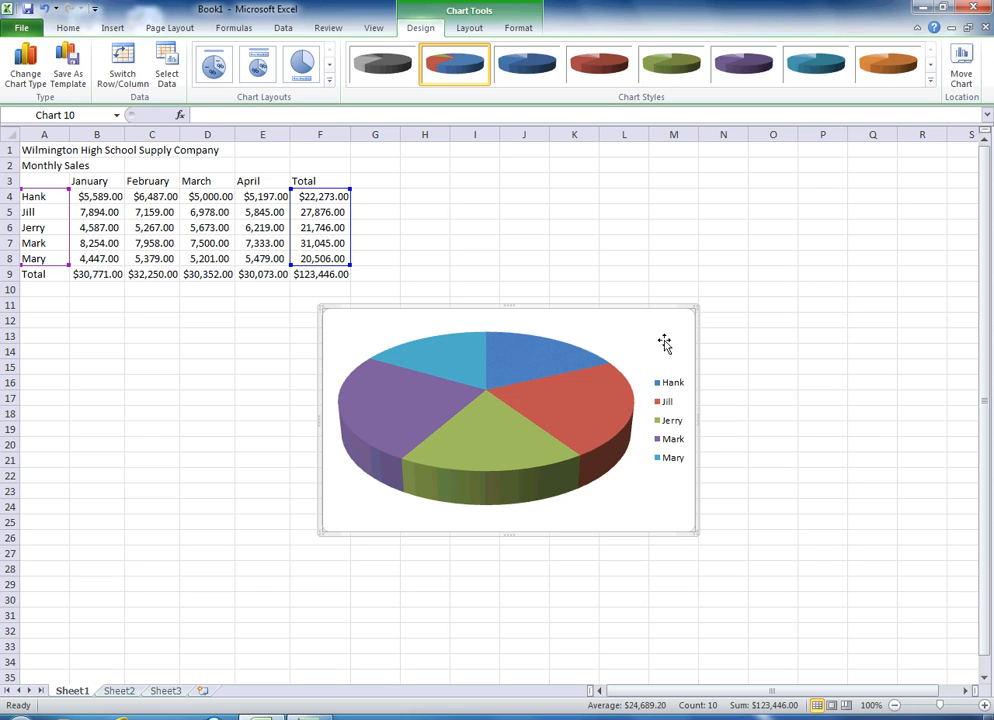
drag(621, 331, 382, 332)
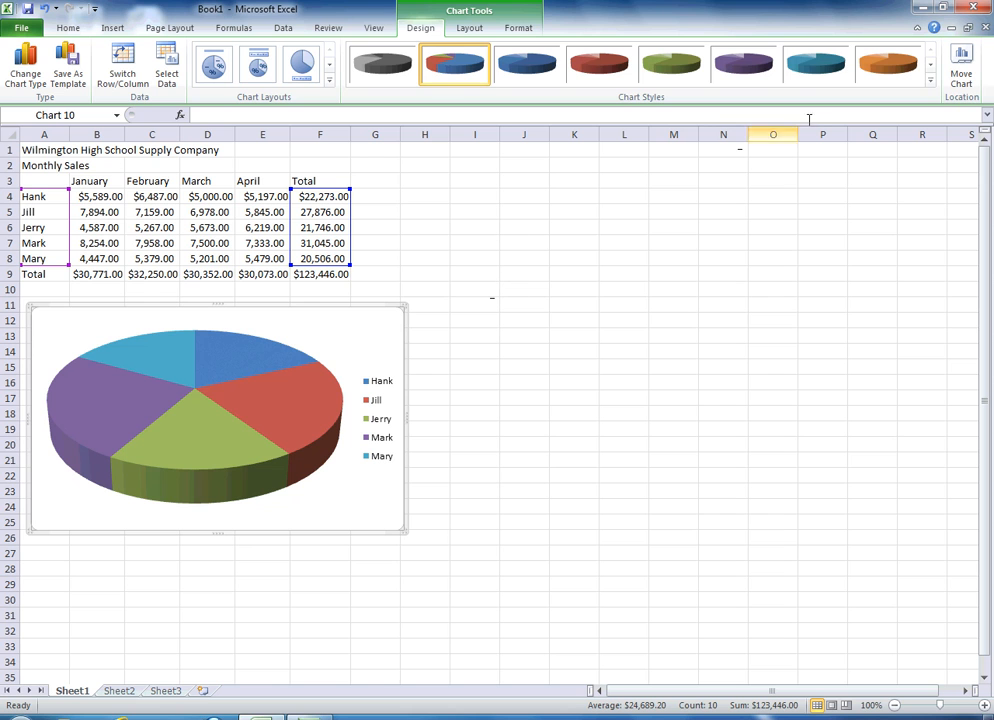
click(930, 80)
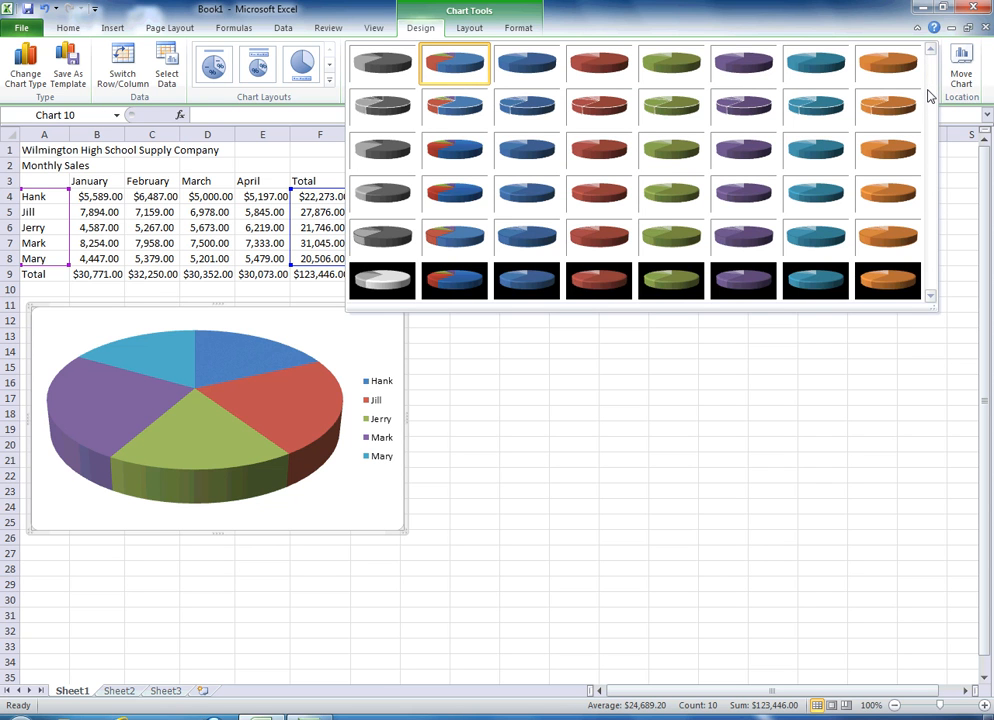
click(655, 22)
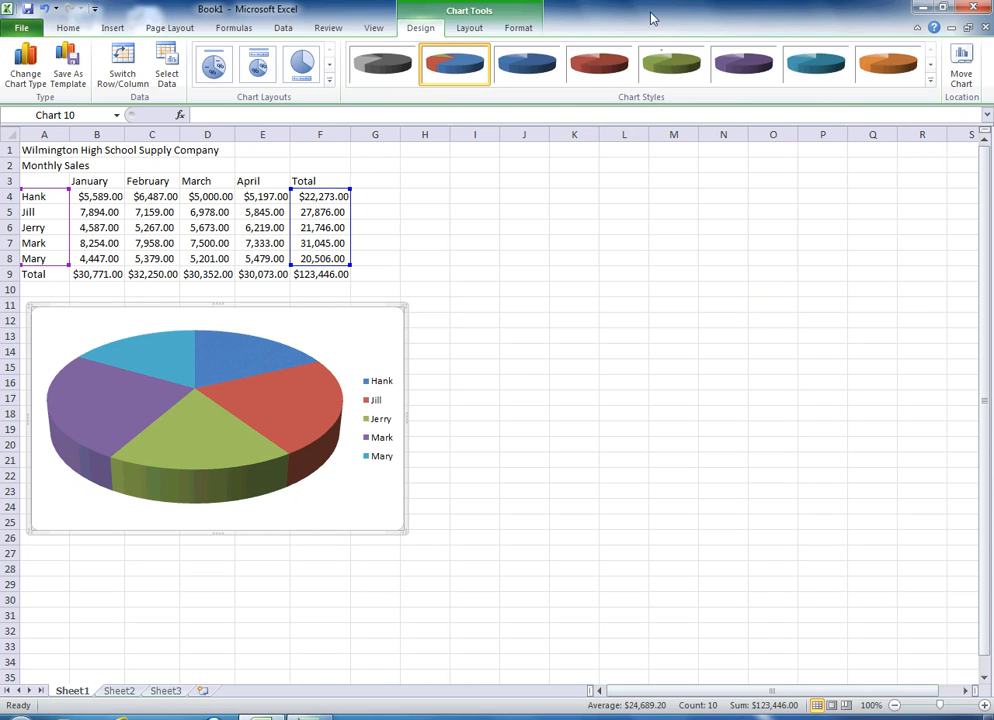
Step: Try the pie chart layout with names and values on the slices, and switch to the layout with title, percentages and legend
click(329, 82)
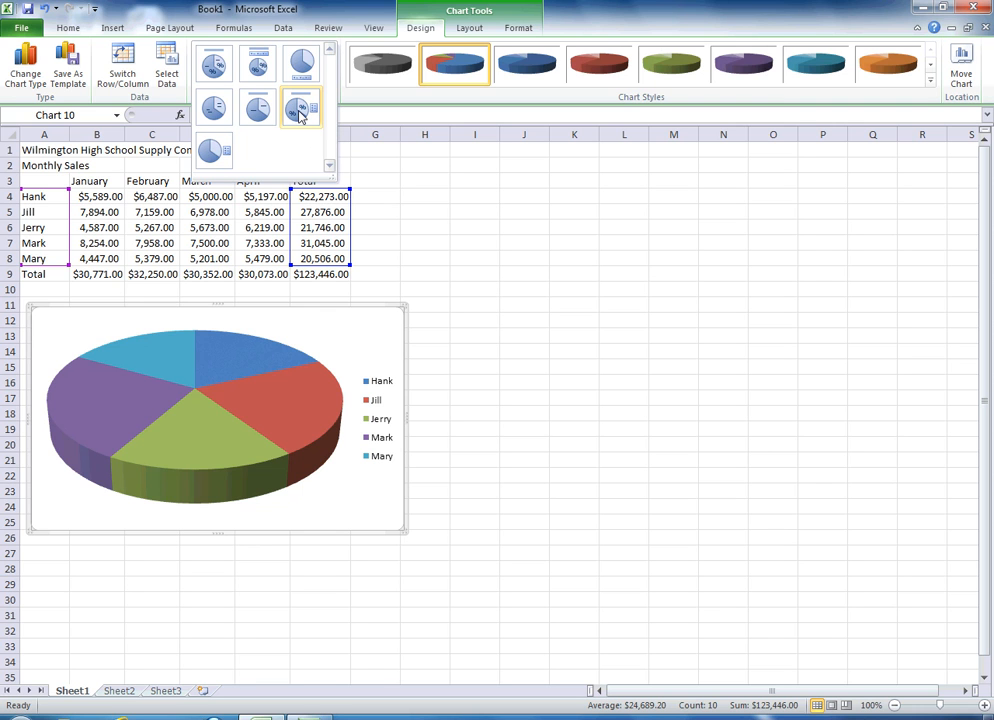
click(220, 116)
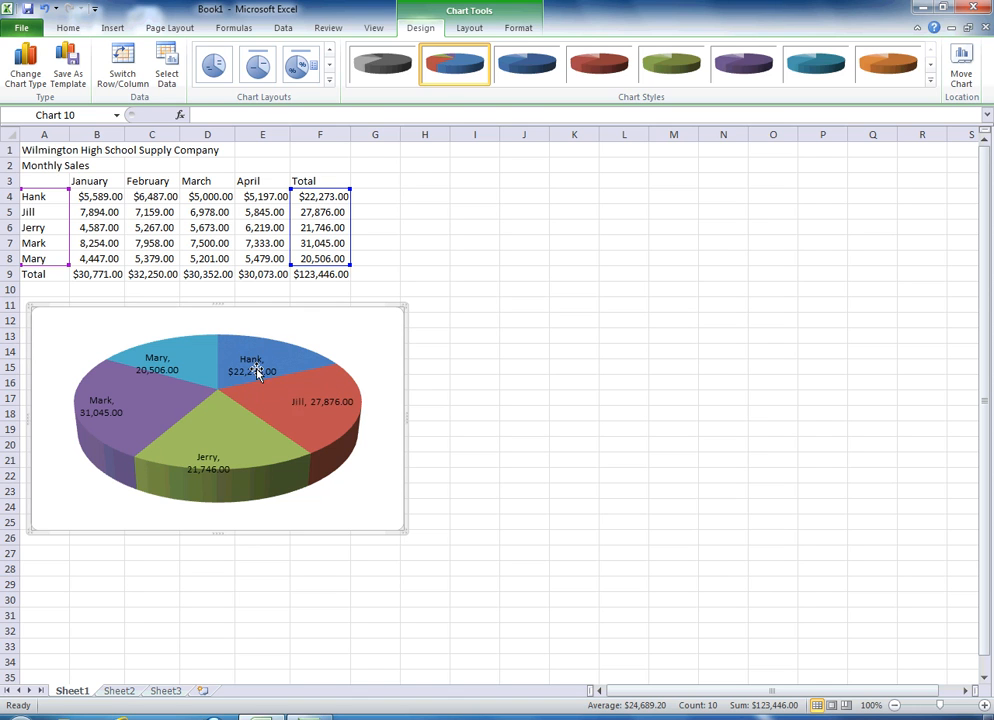
click(329, 80)
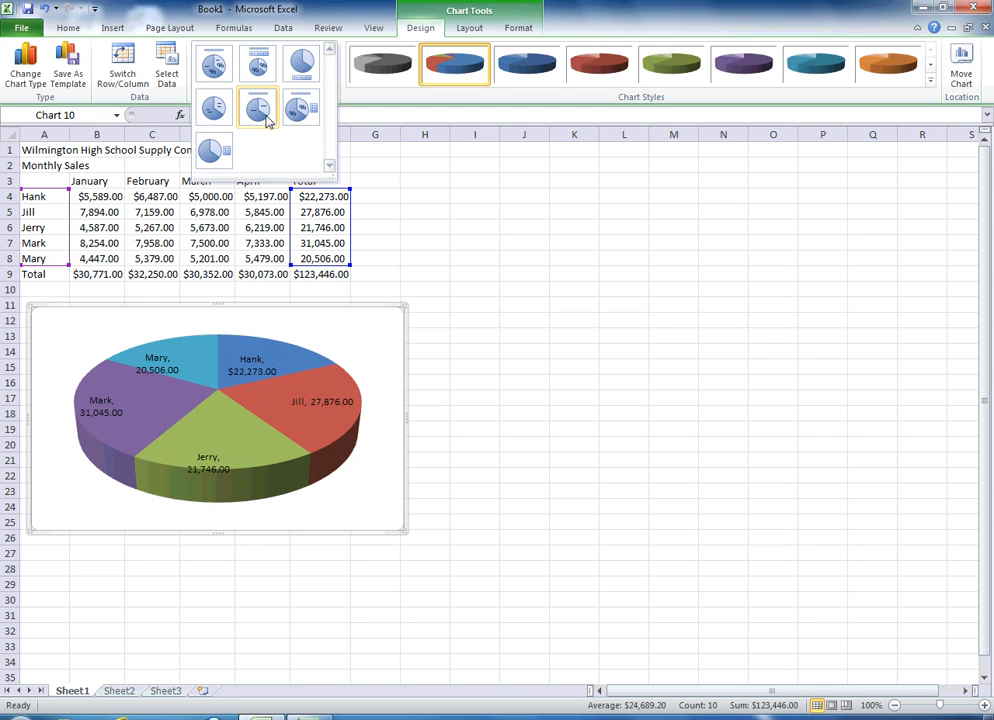
click(299, 111)
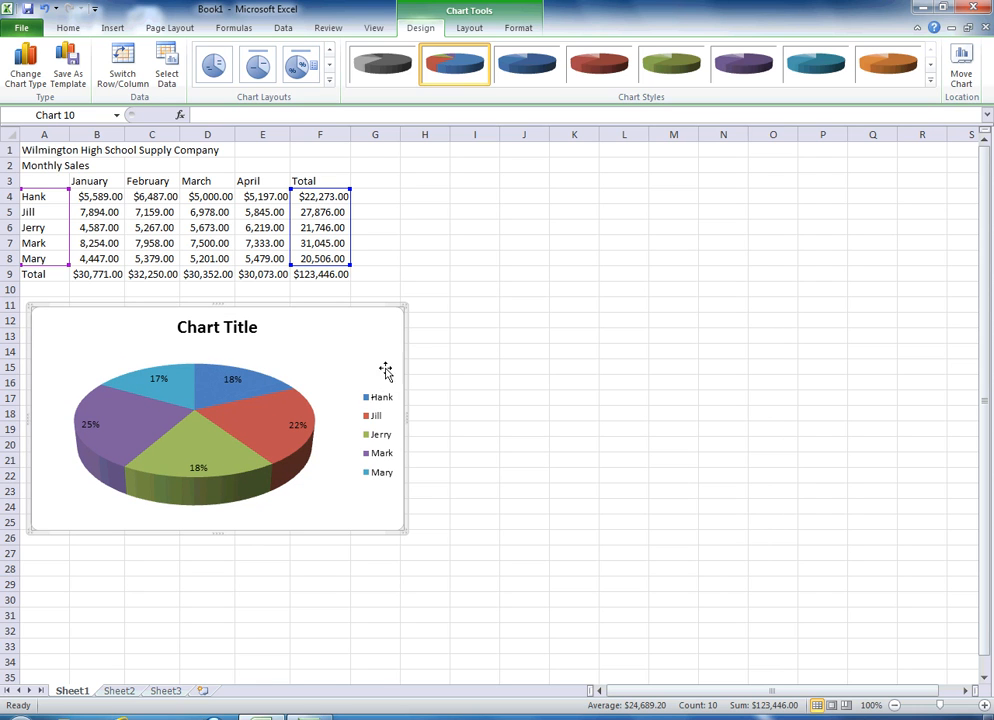
Step: Delete the placeholder title from the pie chart
click(228, 327)
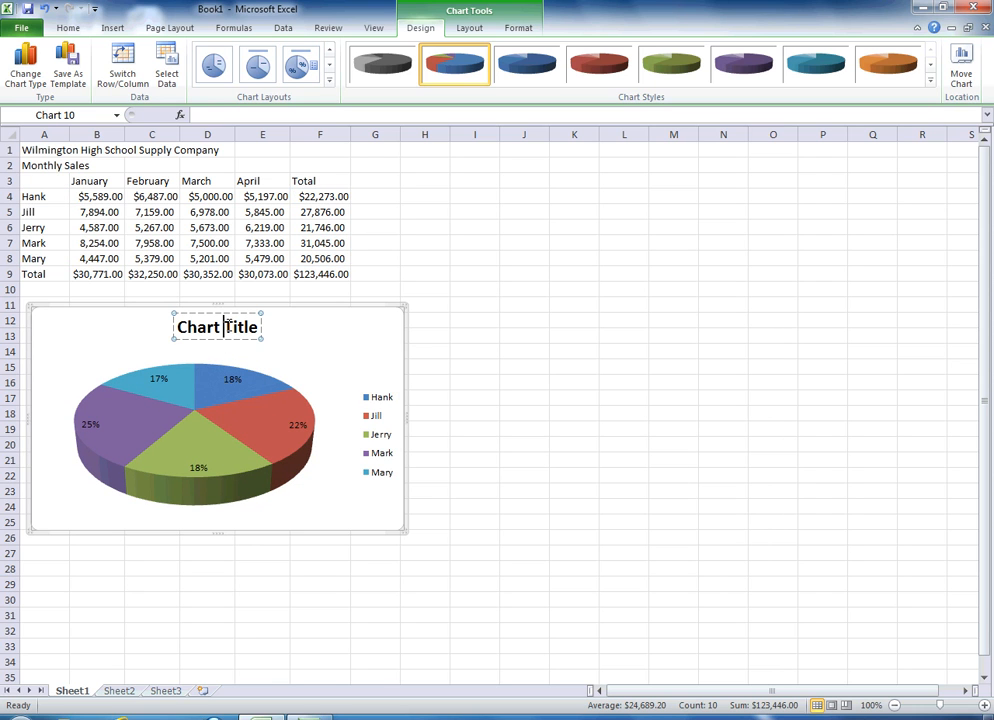
click(257, 318)
key(Delete)
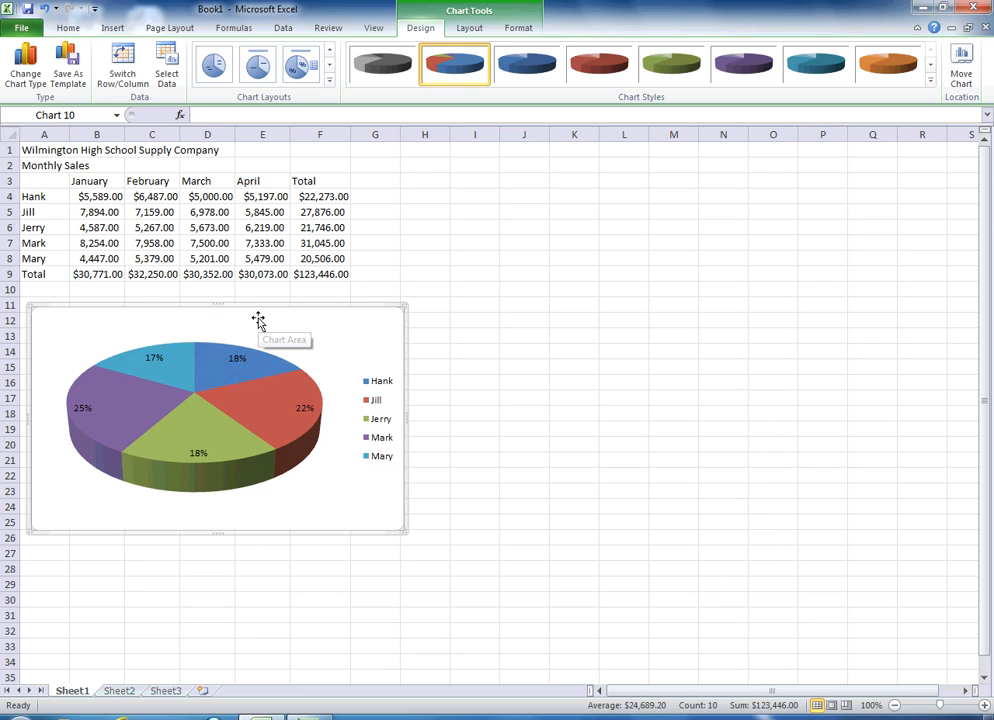